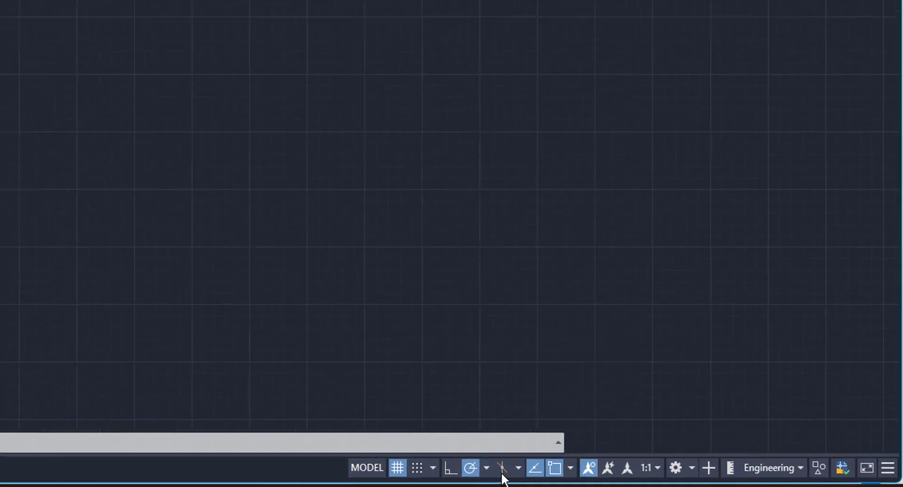
Turn on isometric drafting with the left isoplane active.
click(487, 469)
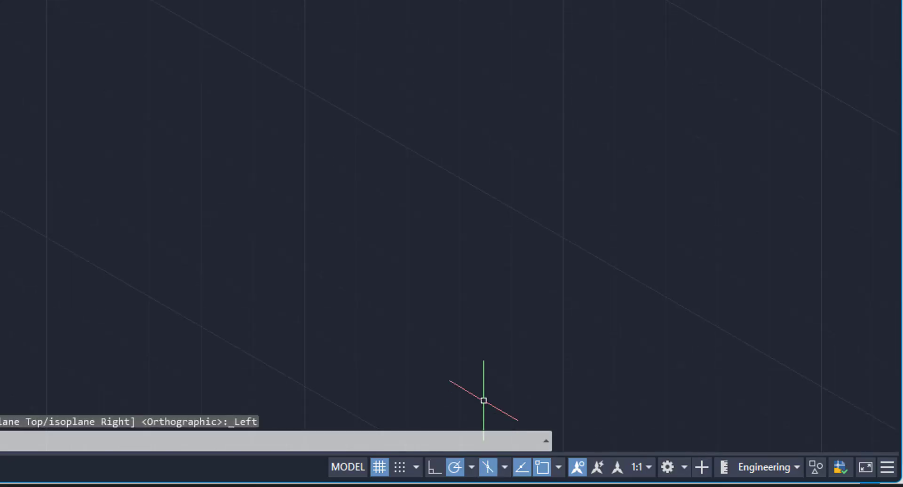
click(504, 465)
click(507, 388)
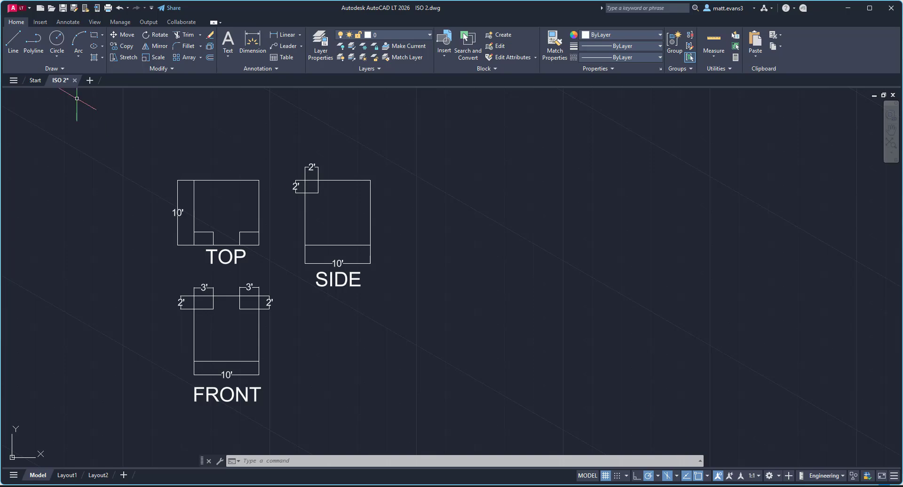
Draw the cube's left face beside the orthographic views with isometric lines: 10' down, 10' at 330°, 10' up, and back to the start.
click(13, 40)
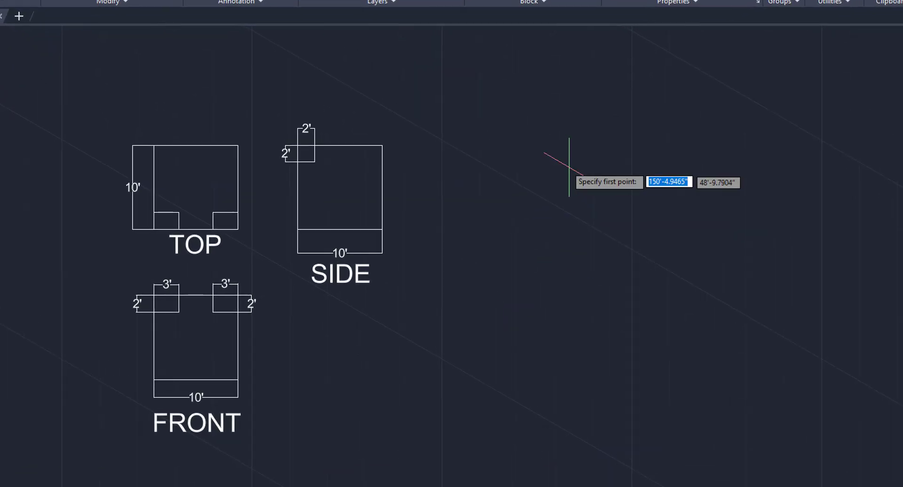
click(567, 165)
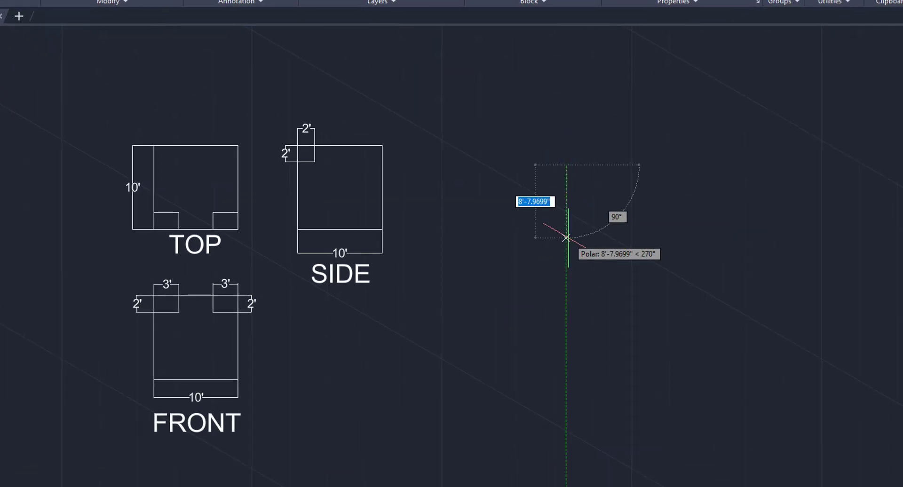
text(10')
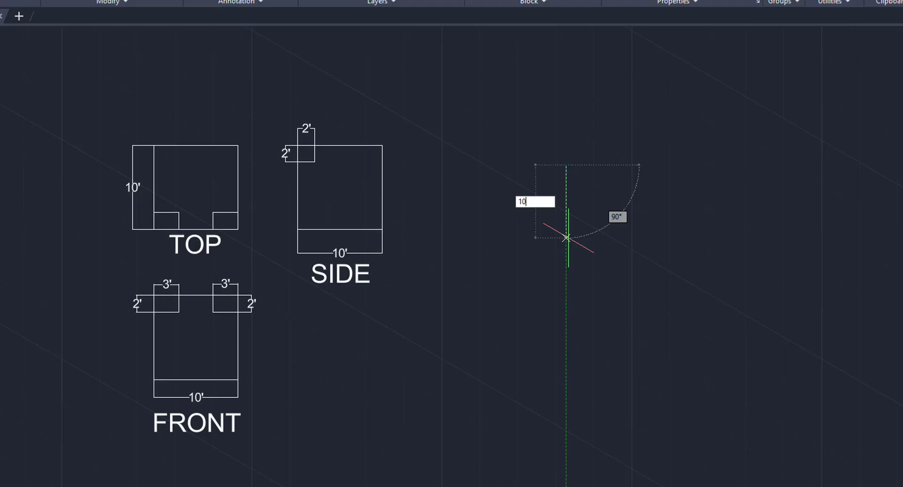
key(Return)
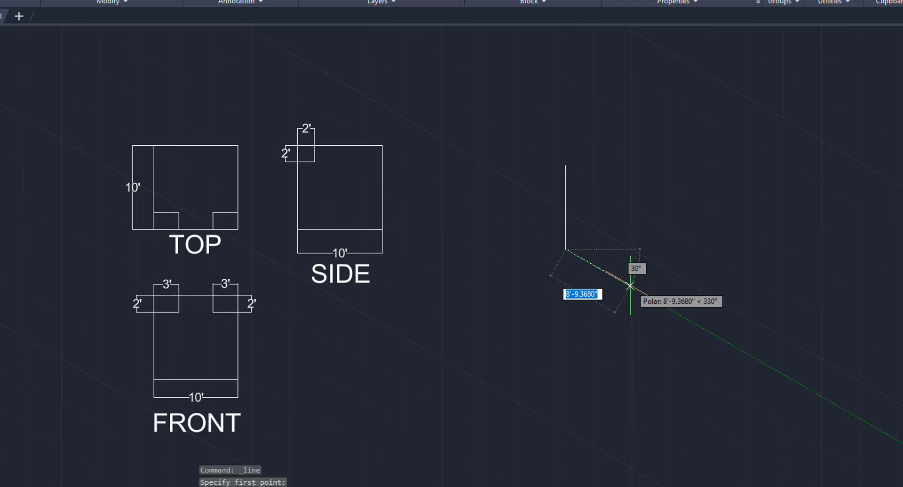
text(10')
key(Return)
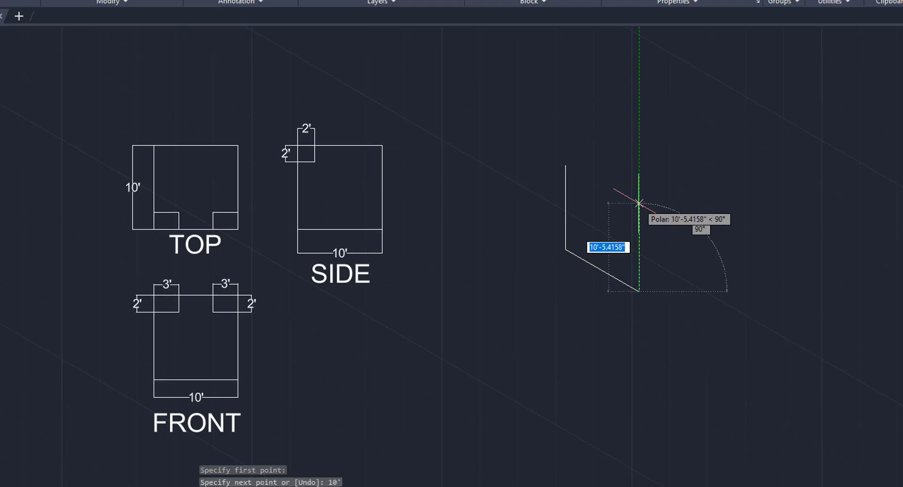
text(10')
key(Return)
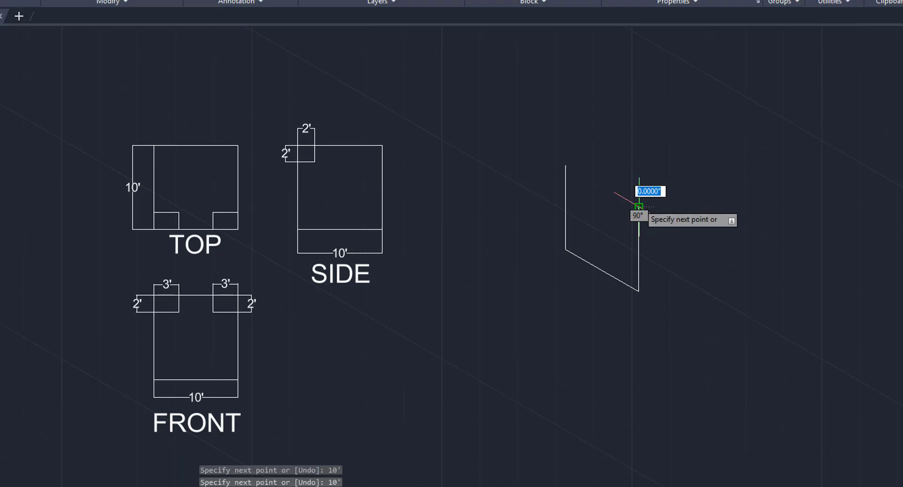
click(565, 165)
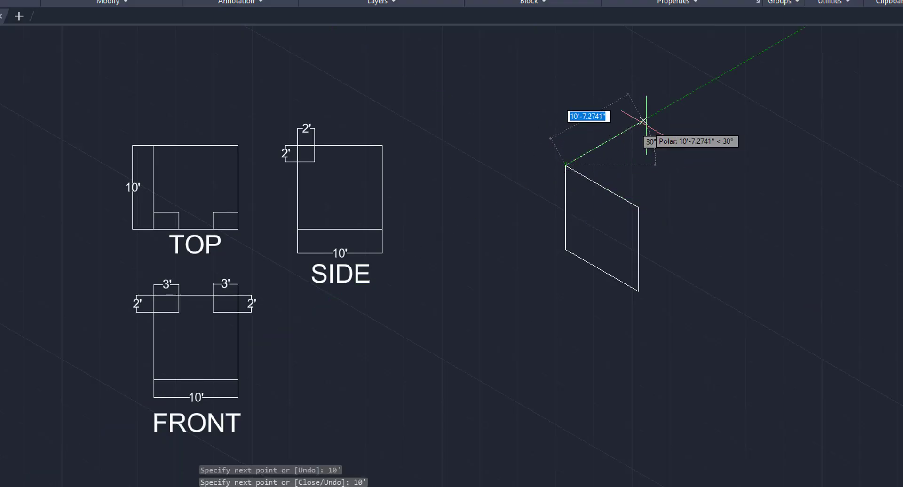
Continue the line around the cube's top face with 10' at 30° and 10' at 330°, closing at the front upper corner.
text(10')
key(Return)
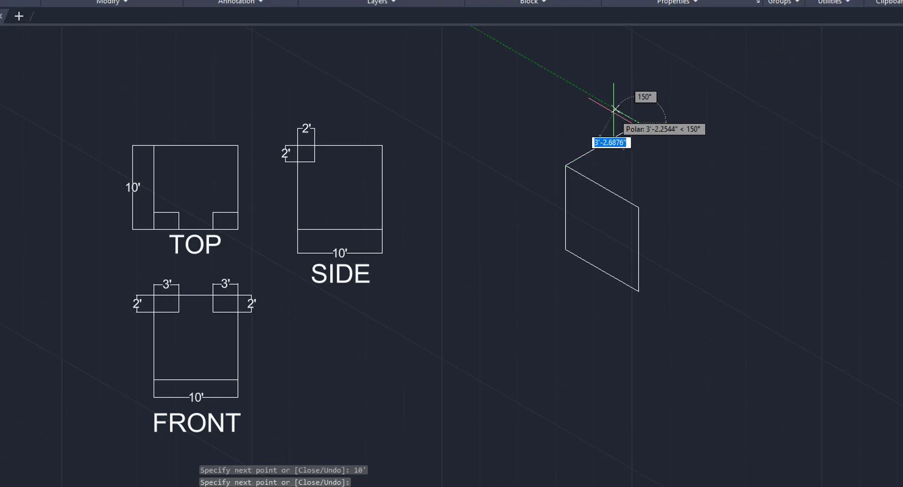
text(10)
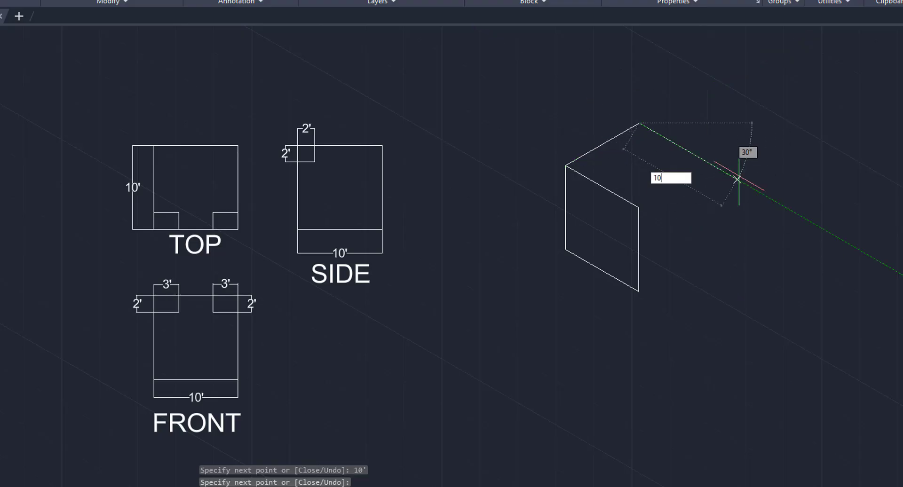
key(Return)
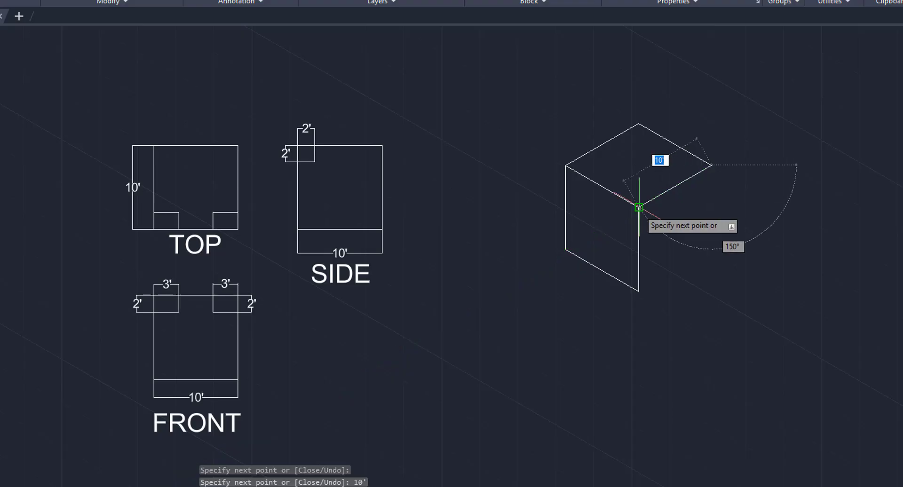
Complete the cube's right face: down the front edge, 10' at 30°, and 10' up to the top face's corner.
click(639, 291)
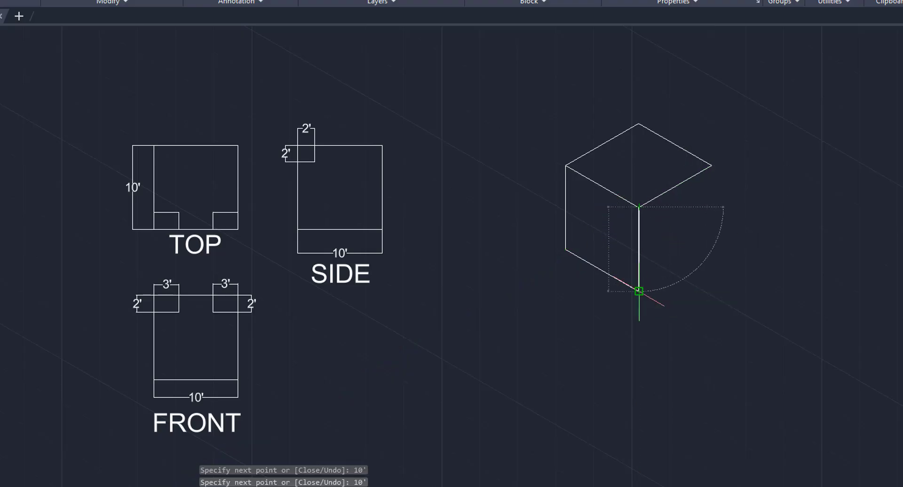
text(10)
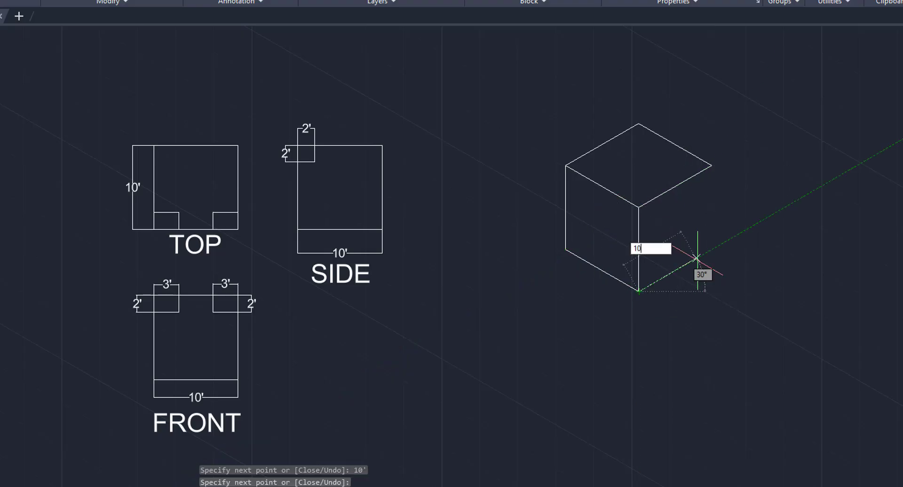
key(Return)
text(10)
key(Return)
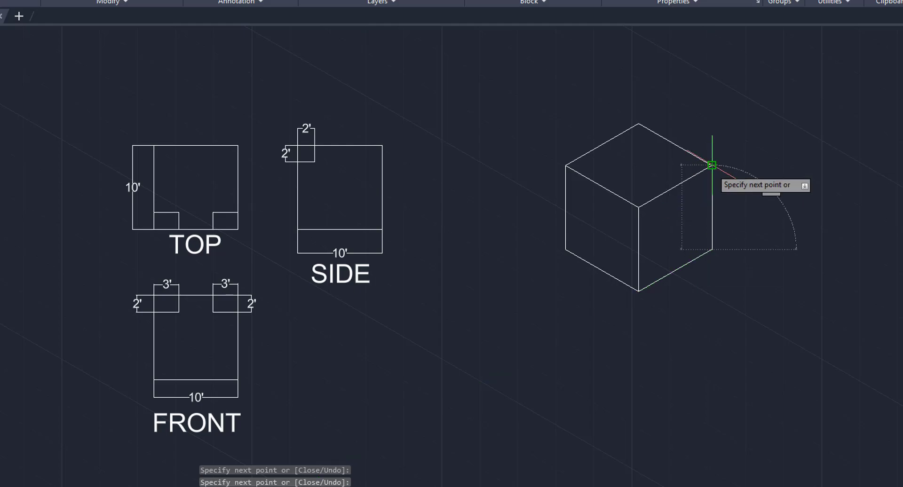
key(Return)
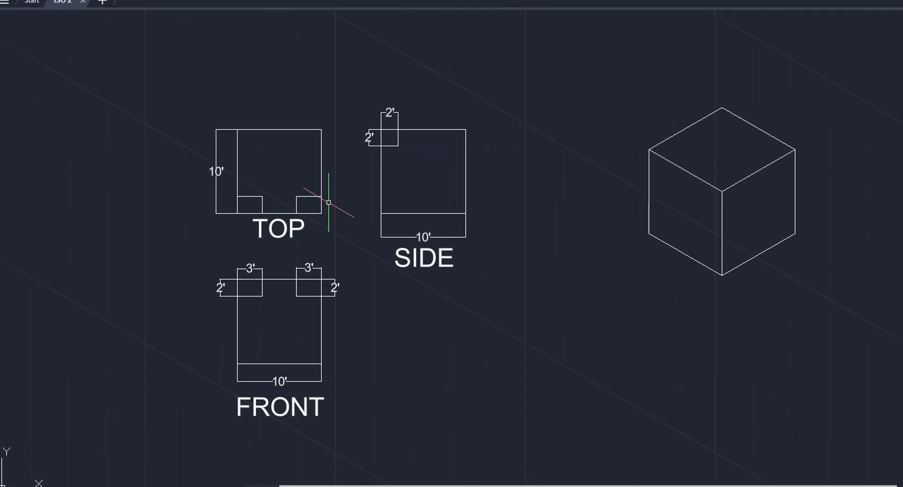
Draw a line from the cube's front upper corner 3' along the left face's top edge, continuing a short distance at 30° across the top face.
scroll(320, 238, up, 4)
scroll(343, 238, down, 2)
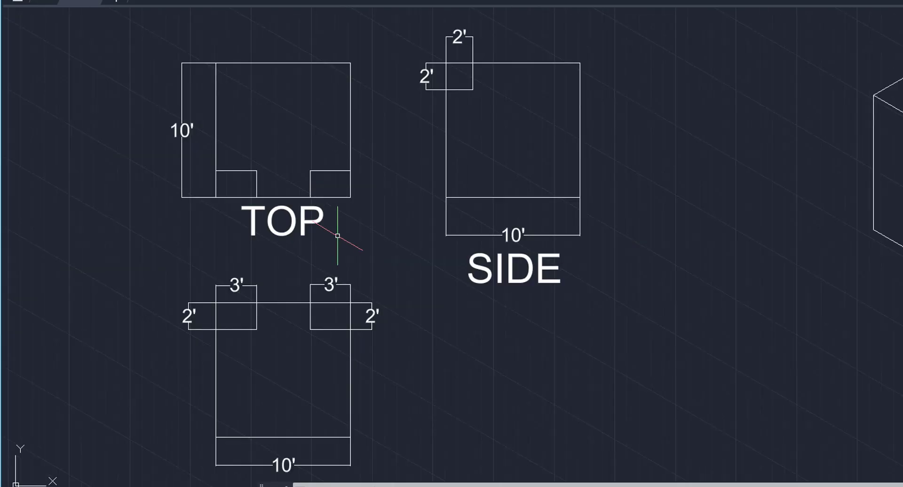
middle_drag(346, 236, 400, 242)
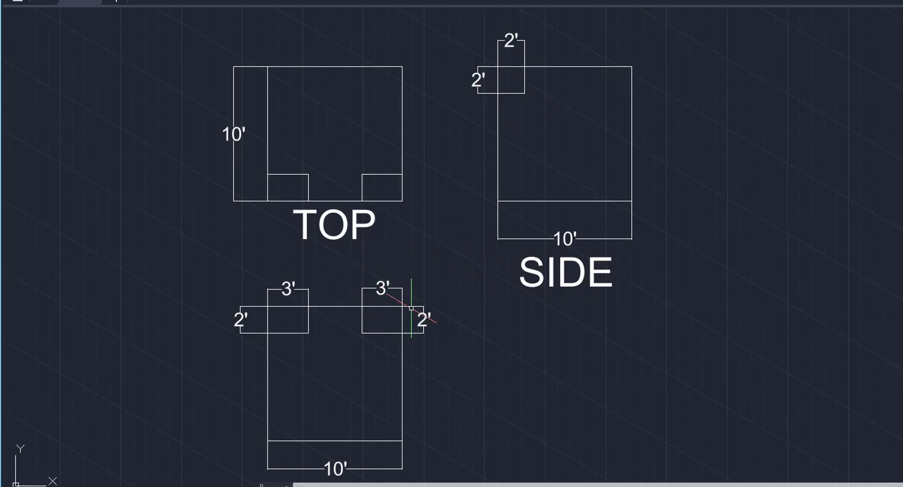
middle_drag(826, 286, 628, 302)
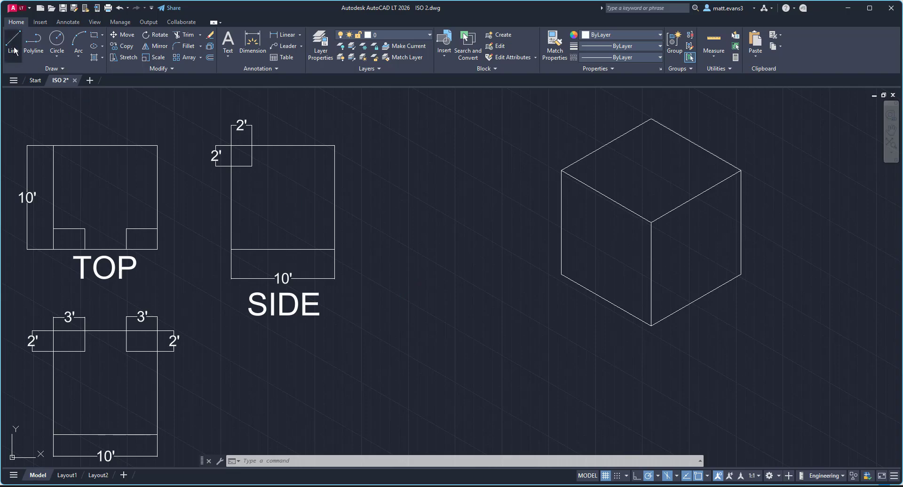
click(14, 51)
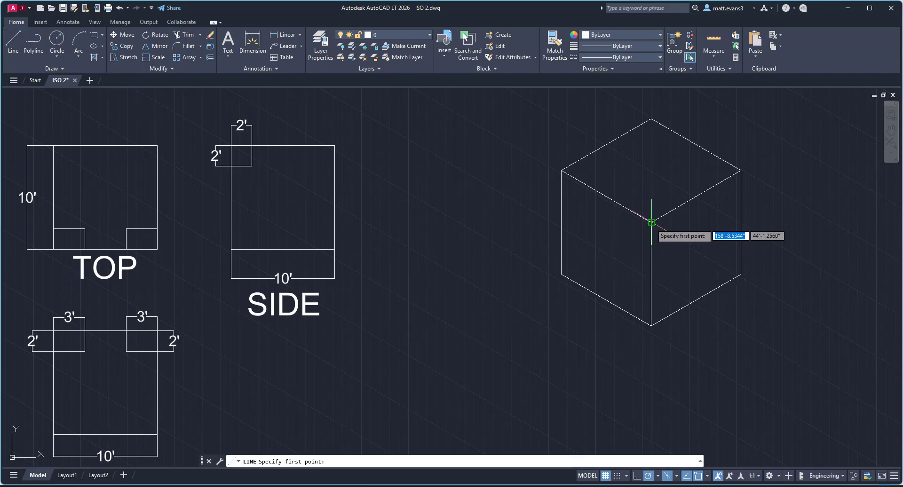
click(651, 222)
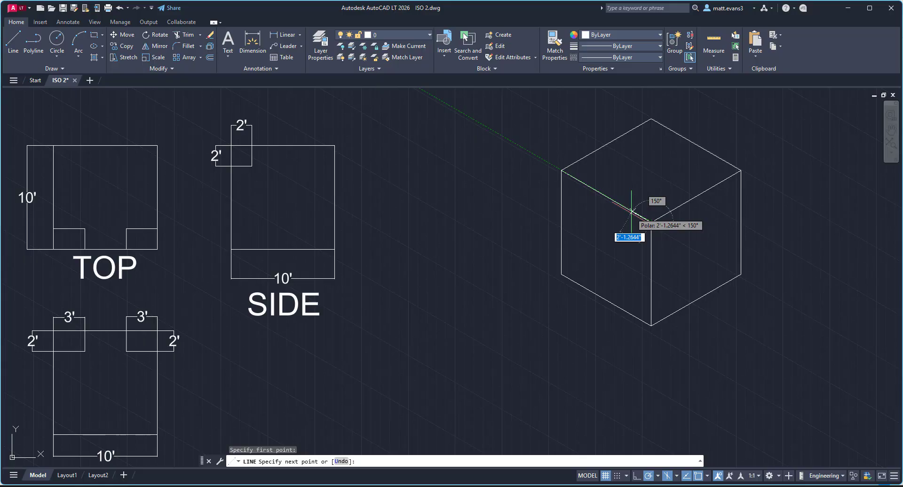
text(3')
key(Return)
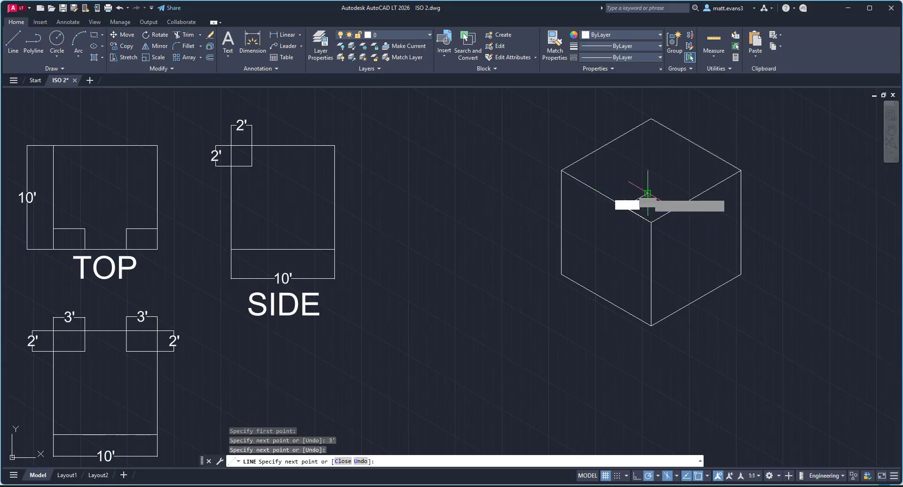
click(648, 193)
key(Escape)
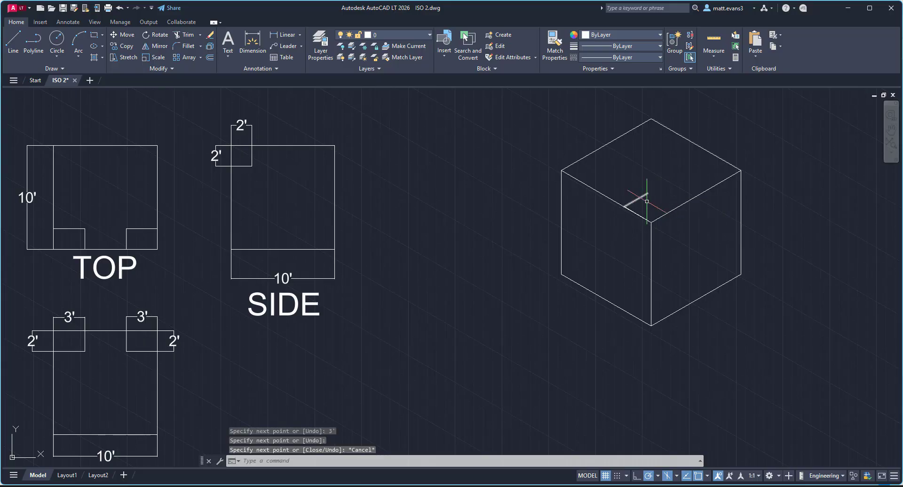
Draw a line from the front upper corner 2' along the right face's top edge, then at 150° to meet the short notch line.
click(21, 45)
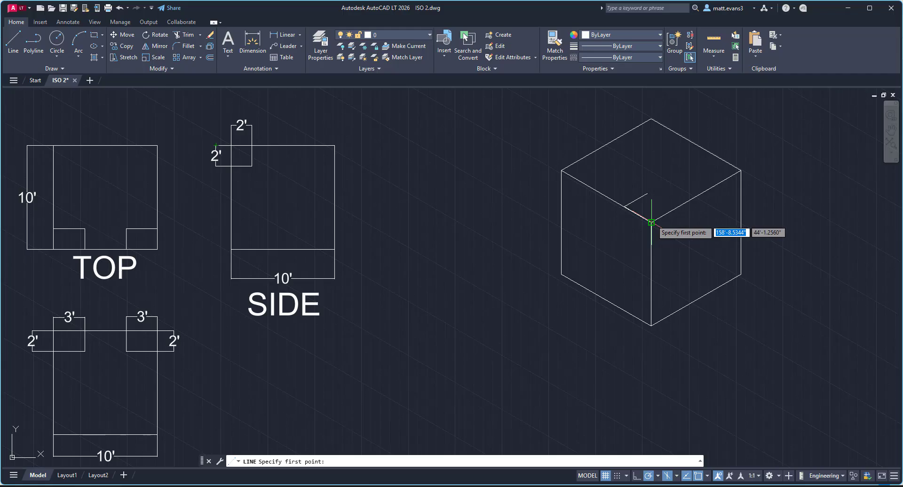
click(651, 221)
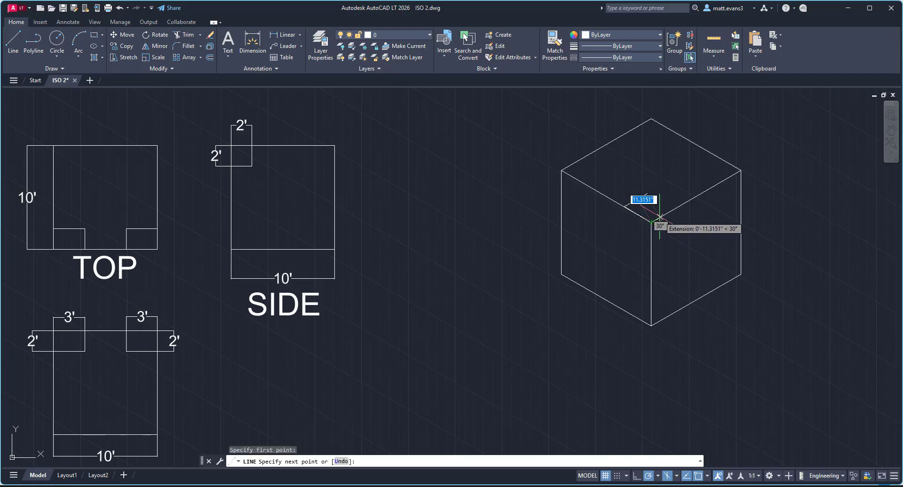
text(2')
key(Return)
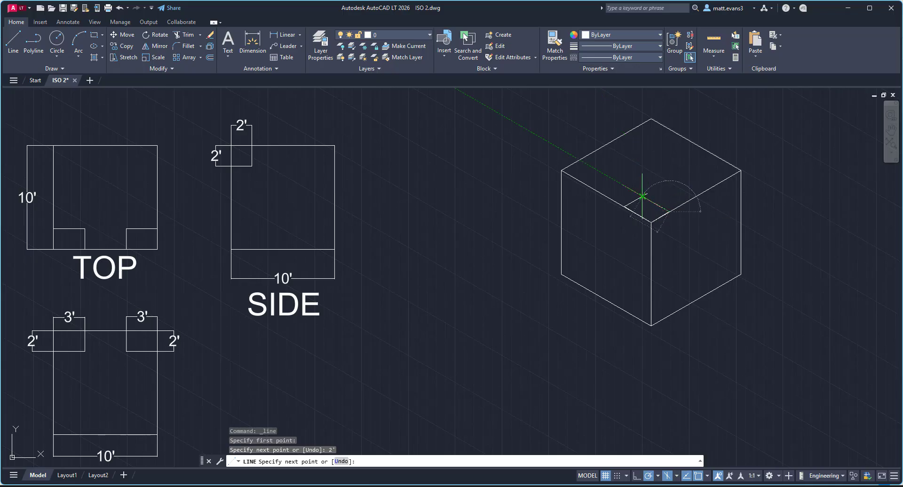
click(643, 196)
key(Escape)
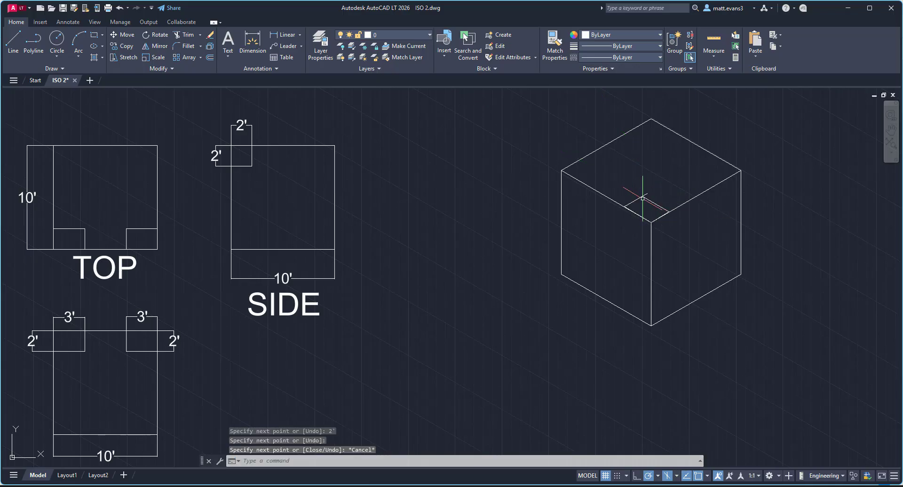
Trim the excess of the 30° line that extends past the front notch outline on the top face.
click(192, 39)
click(648, 193)
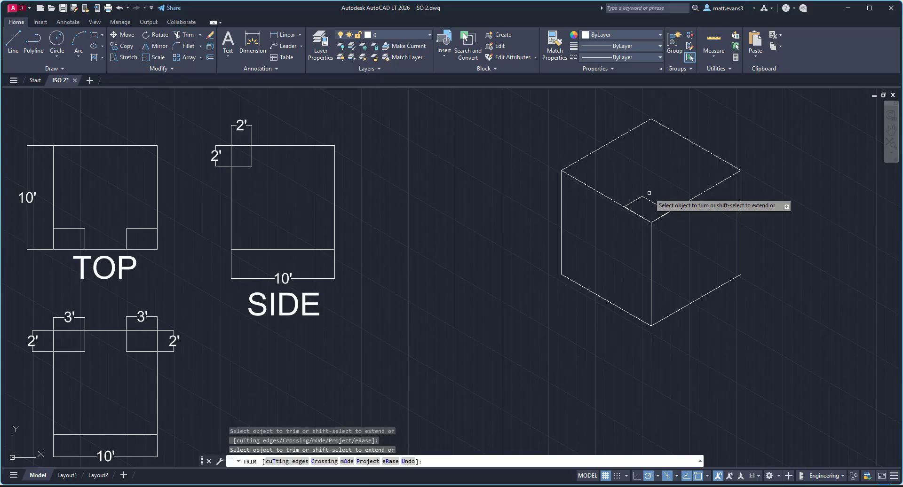
key(Escape)
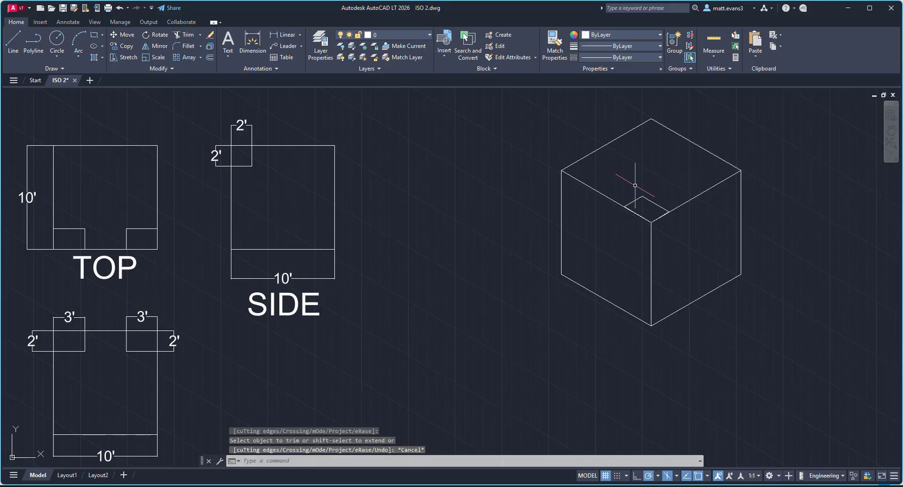
Outline the second notch on the top face from its left corner: 3' along the front edge, 2' at 30°, and back to the rear-left edge.
click(13, 45)
click(561, 170)
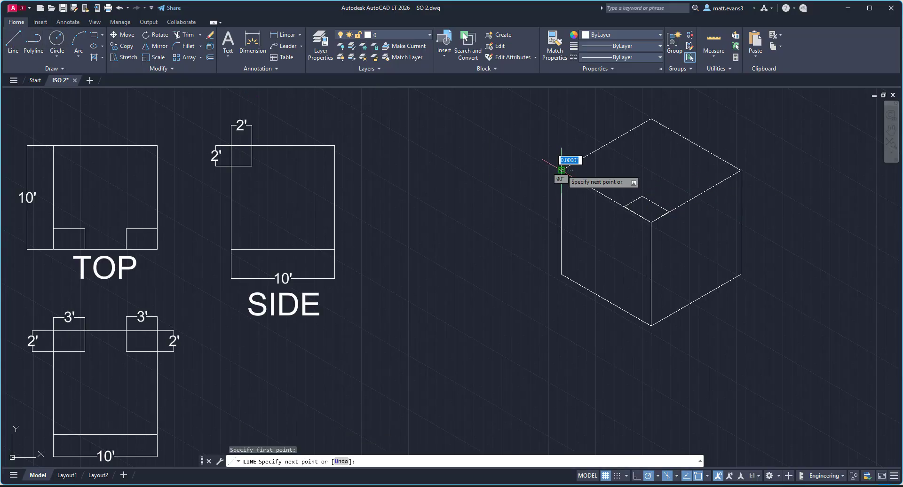
text(3')
key(Return)
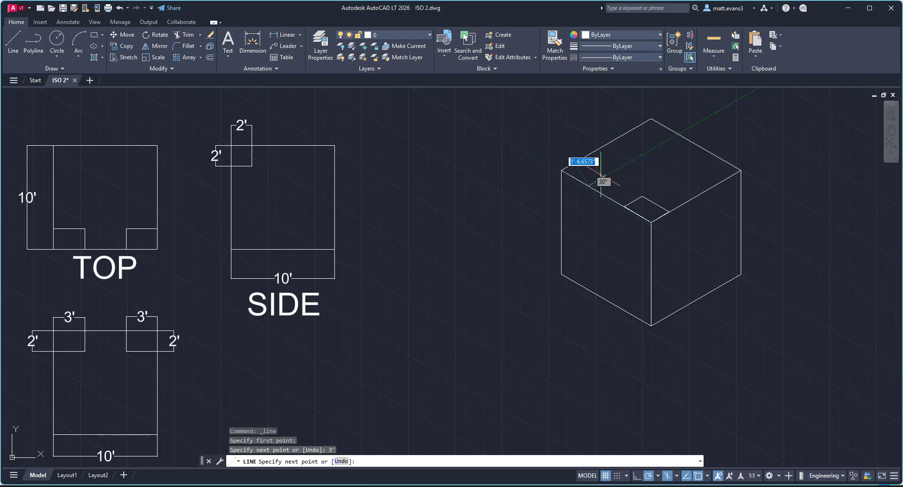
text(2')
key(Return)
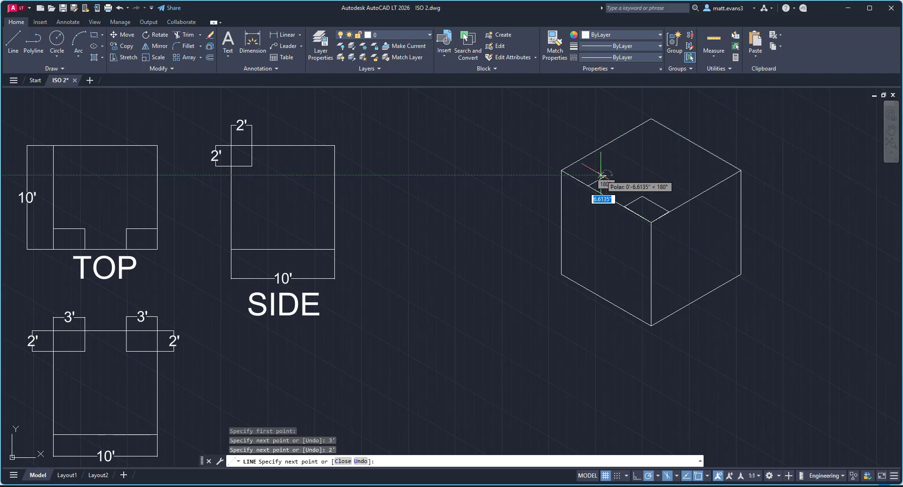
click(578, 161)
key(Escape)
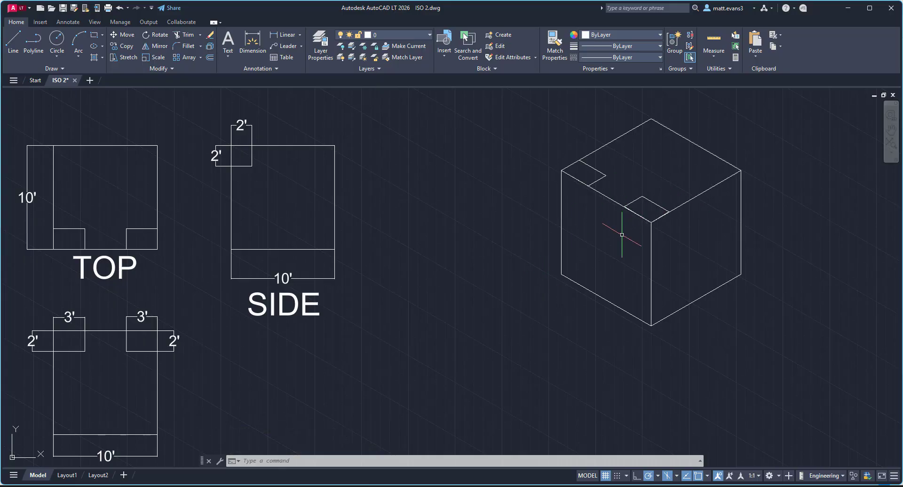
Outline the front notch on the left face: from its 3' point, draw a line 2' straight down and across to the front vertical edge.
click(13, 43)
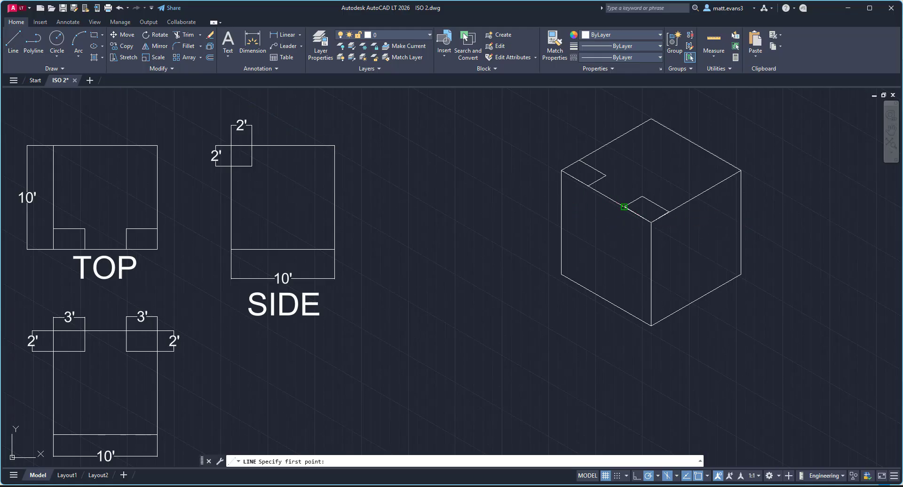
click(624, 206)
text(2')
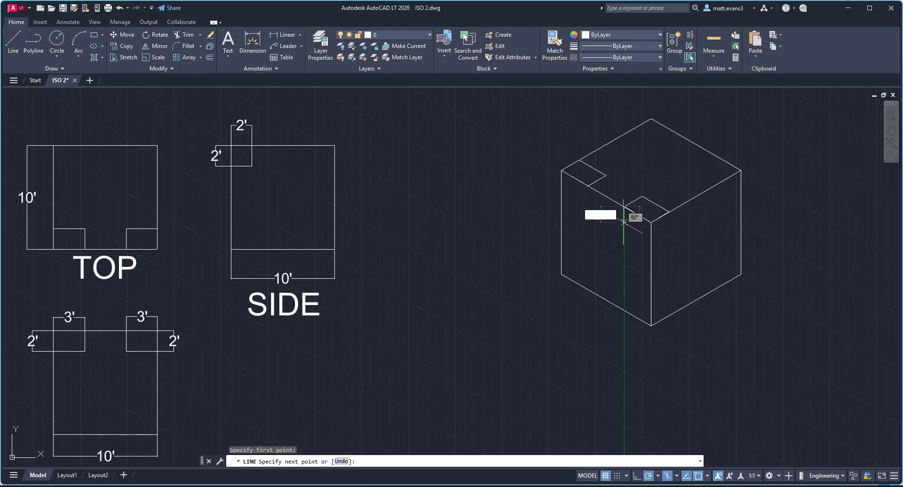
key(Return)
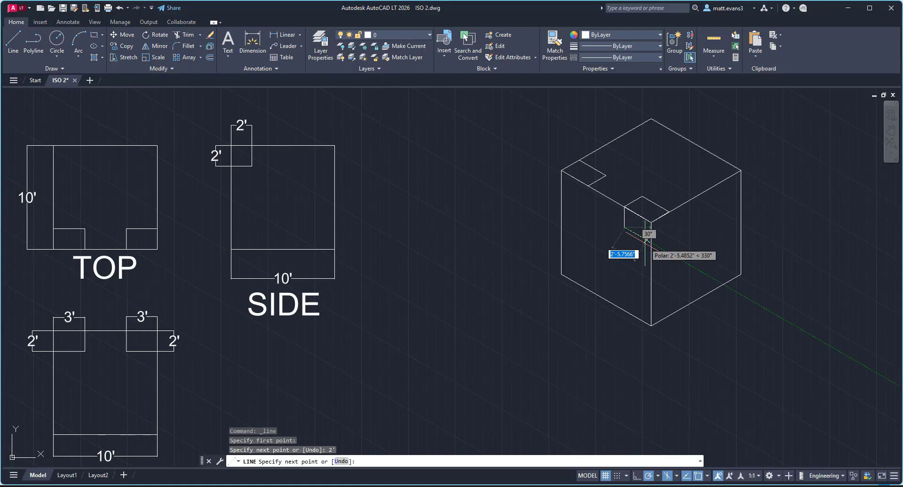
click(651, 243)
key(Escape)
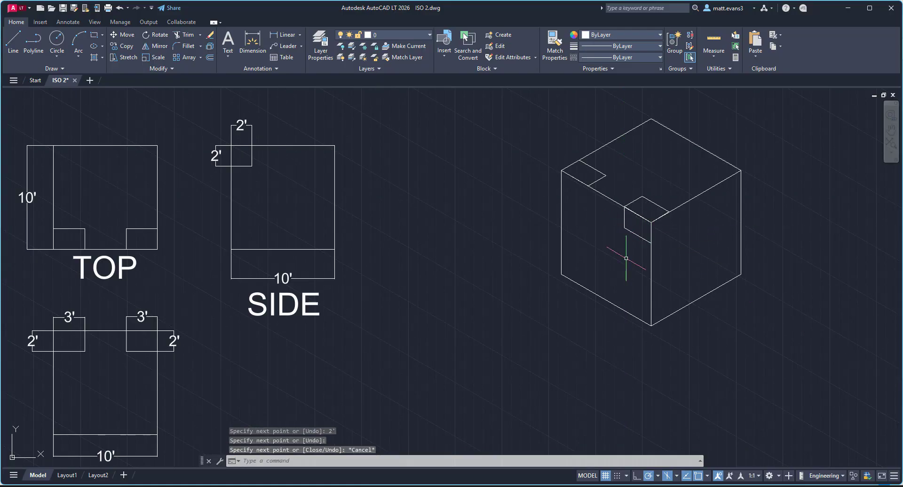
Outline the left notch on the left face: from its 3' point, draw 2' straight down and at 150° to the left vertical edge.
click(13, 42)
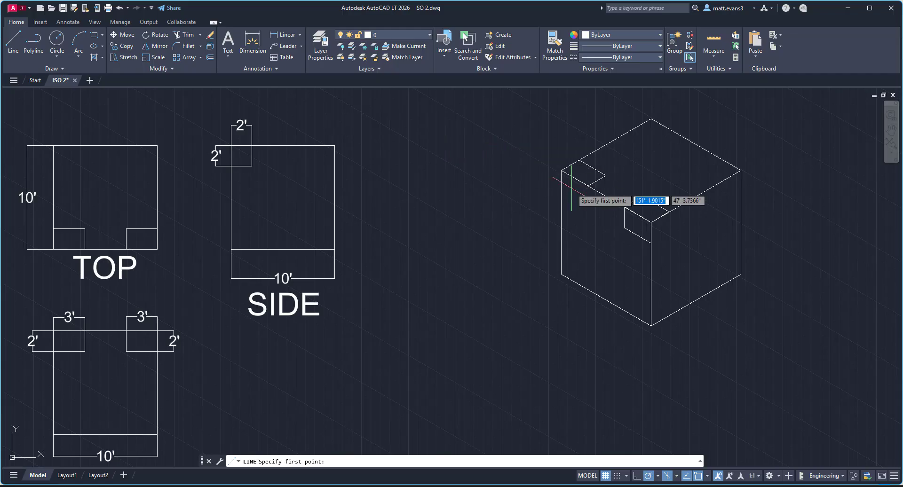
click(589, 186)
text(2')
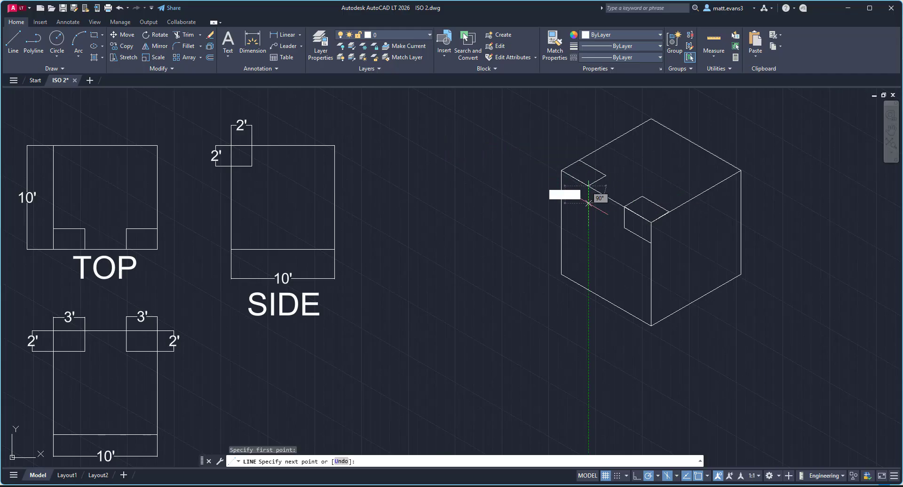
key(Return)
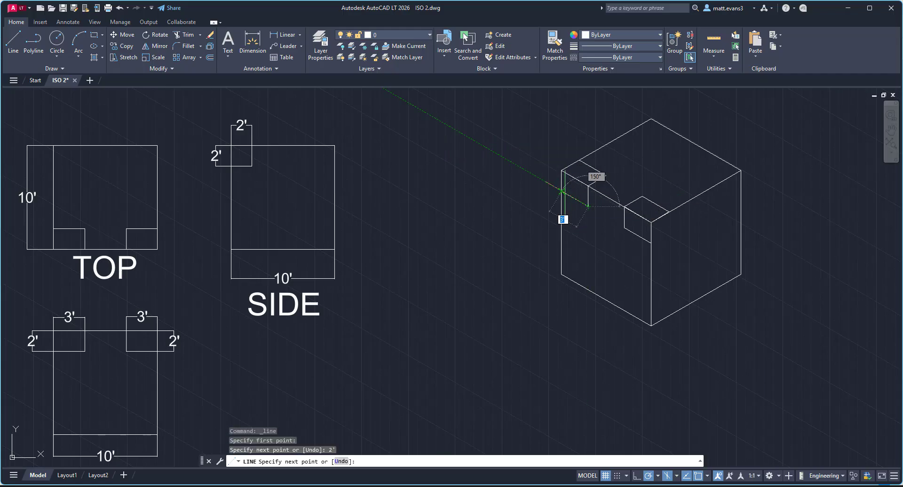
click(562, 191)
key(Escape)
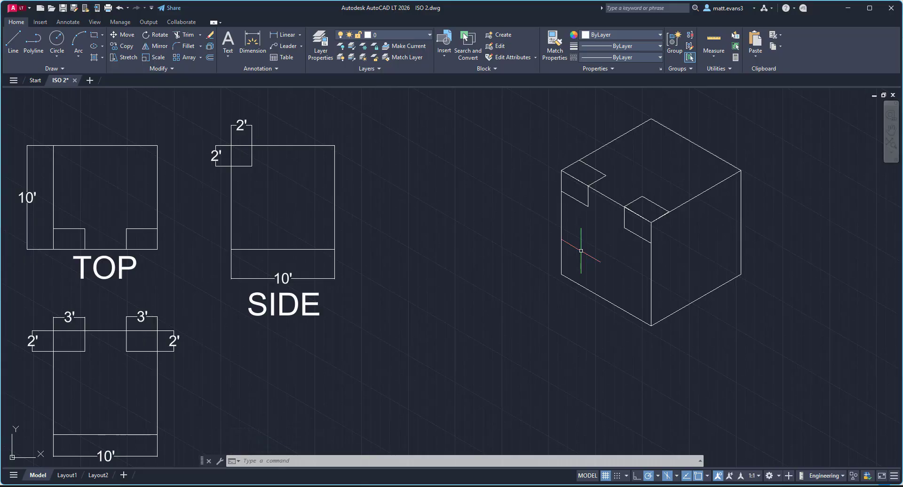
Outline the front notch on the right face: from its 2' point, draw 2' straight down and back to the front vertical edge.
click(13, 42)
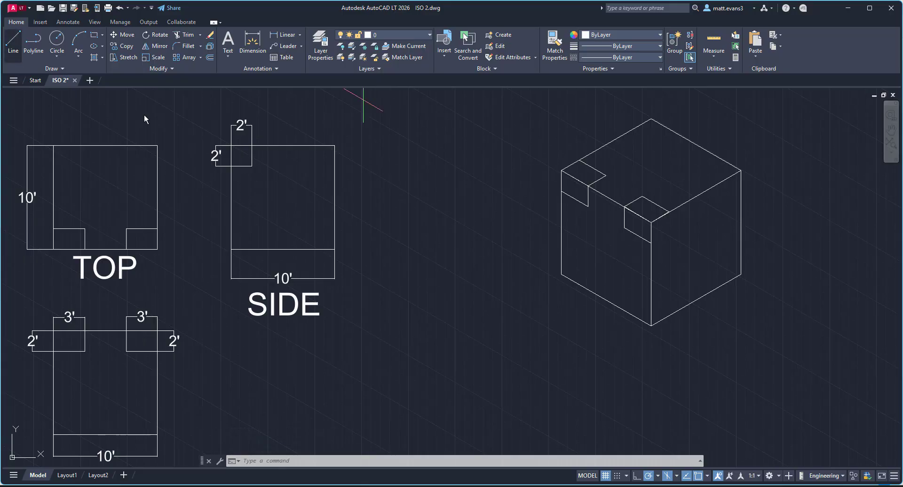
click(668, 211)
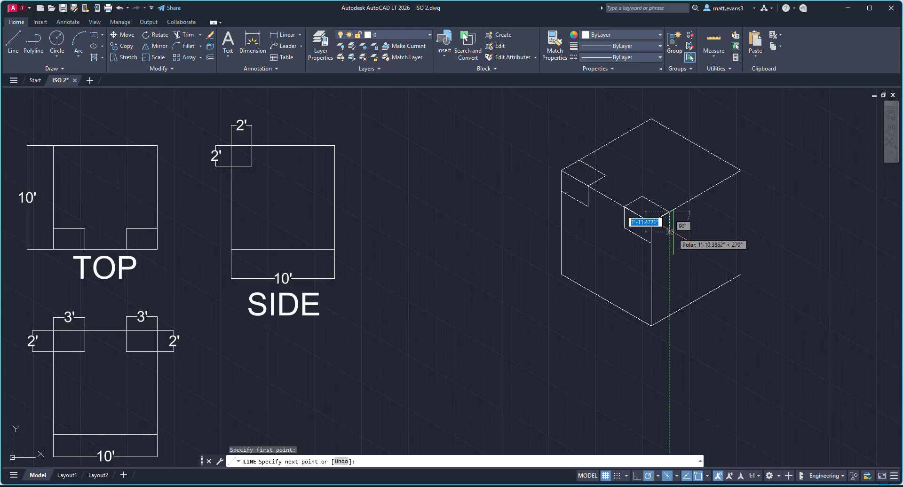
text(2)
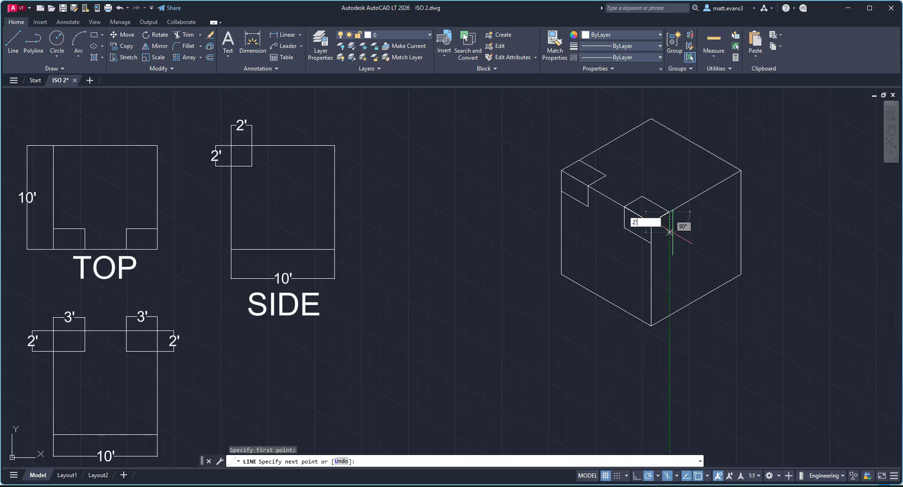
text(')
key(Return)
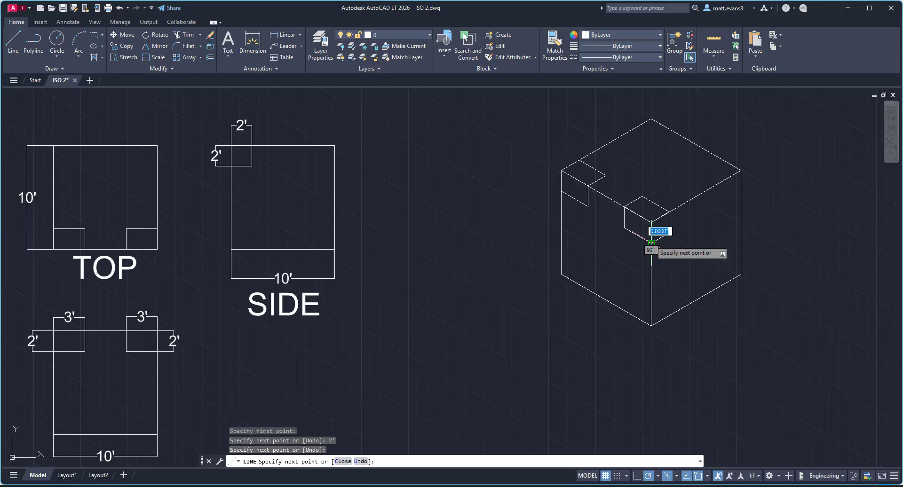
key(Escape)
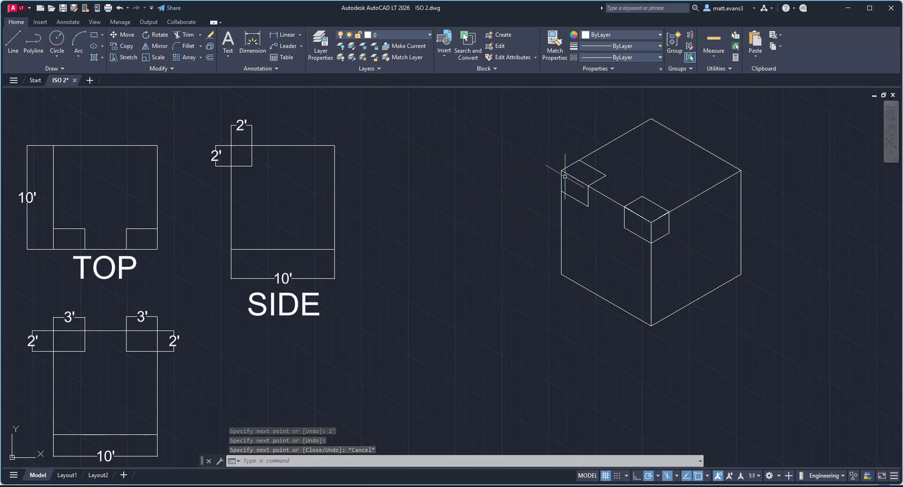
From the left notch's lower outer corner, draw a line 2' at 30° and straight up to the notch point on the rear-left top edge.
click(13, 44)
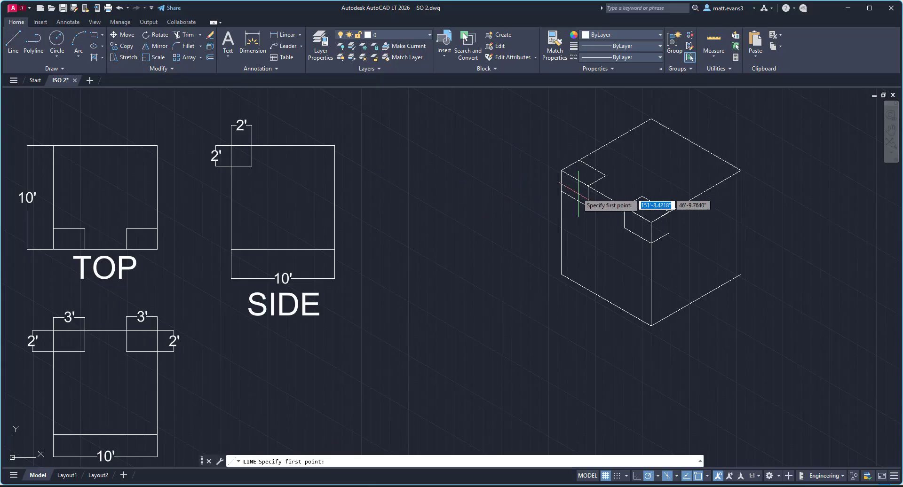
click(560, 191)
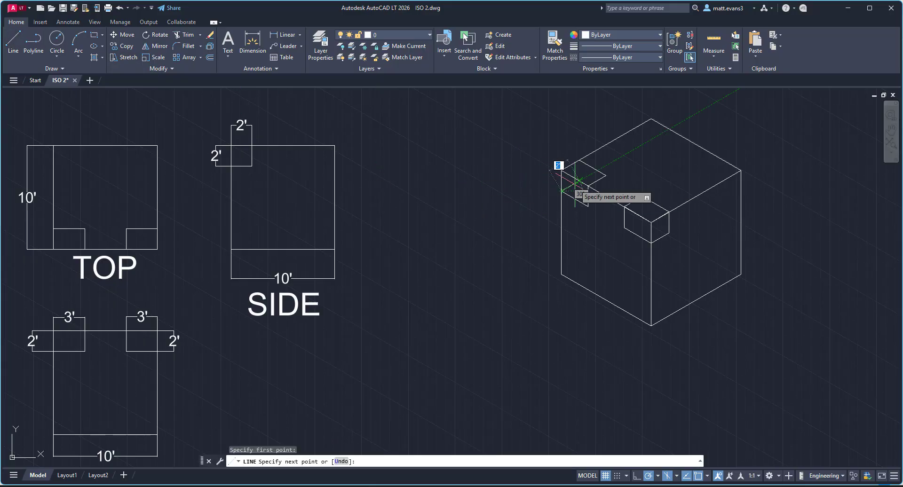
text(2')
key(Return)
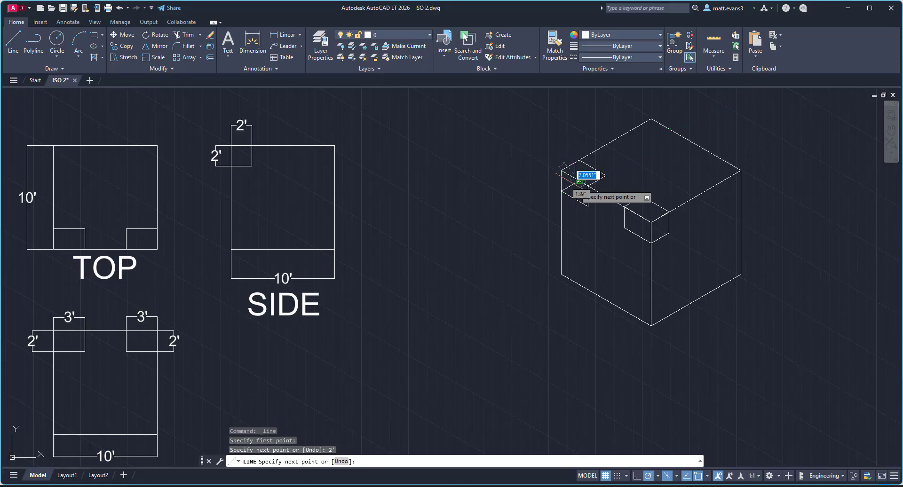
click(579, 160)
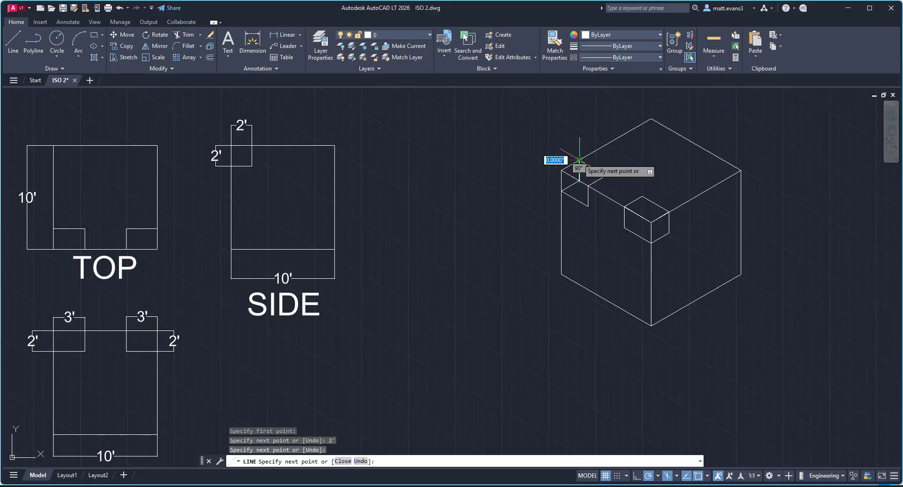
key(Escape)
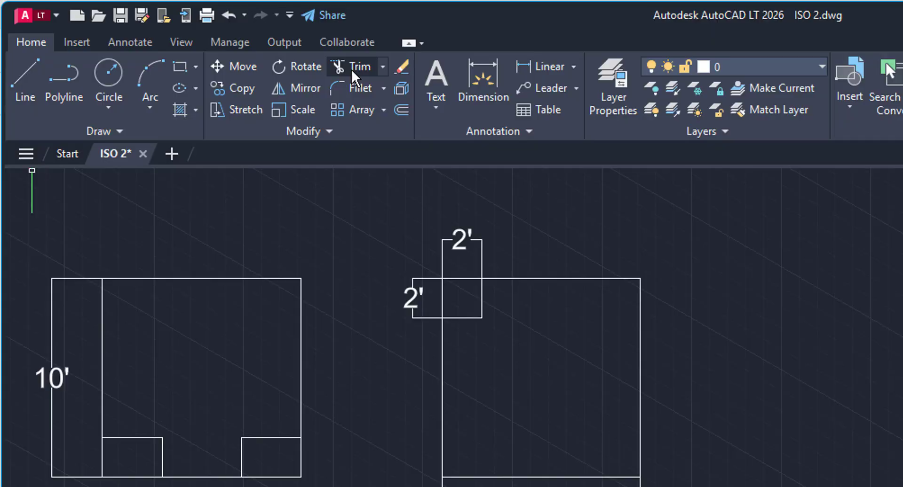
Trim the cube's original corner edges around the left notch, including the rear-left top edge piece.
click(351, 69)
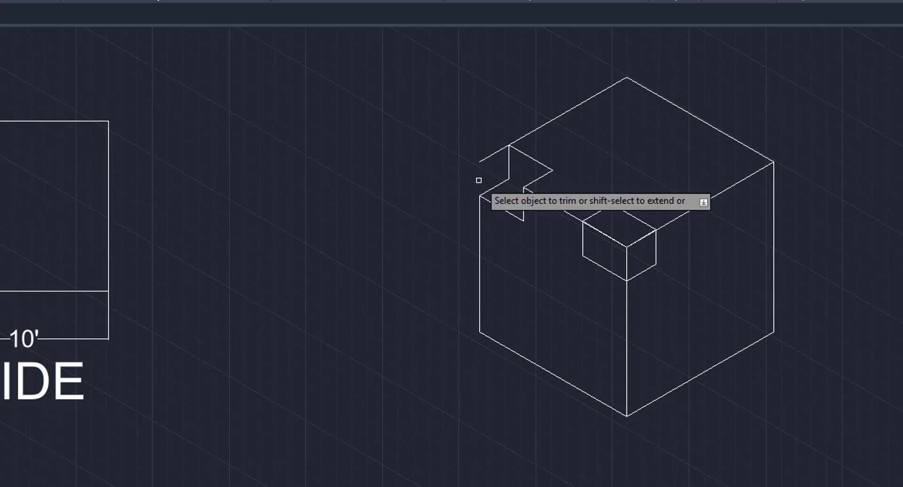
click(490, 156)
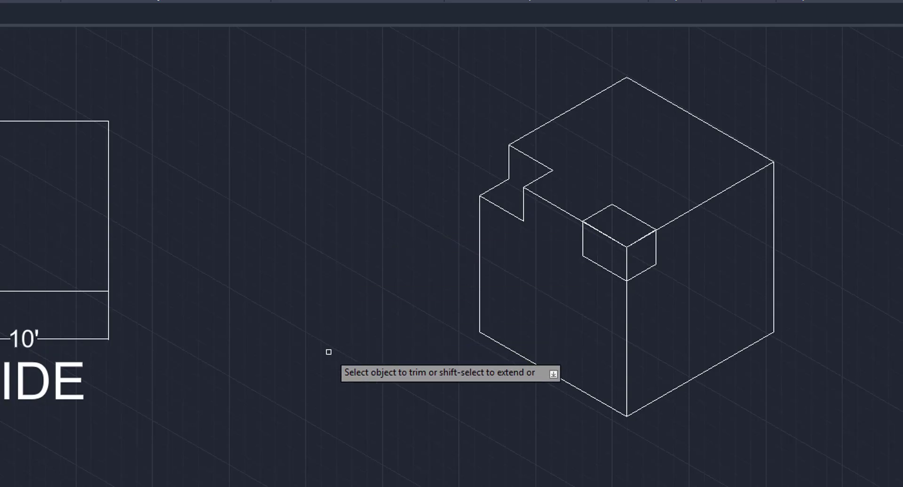
key(Escape)
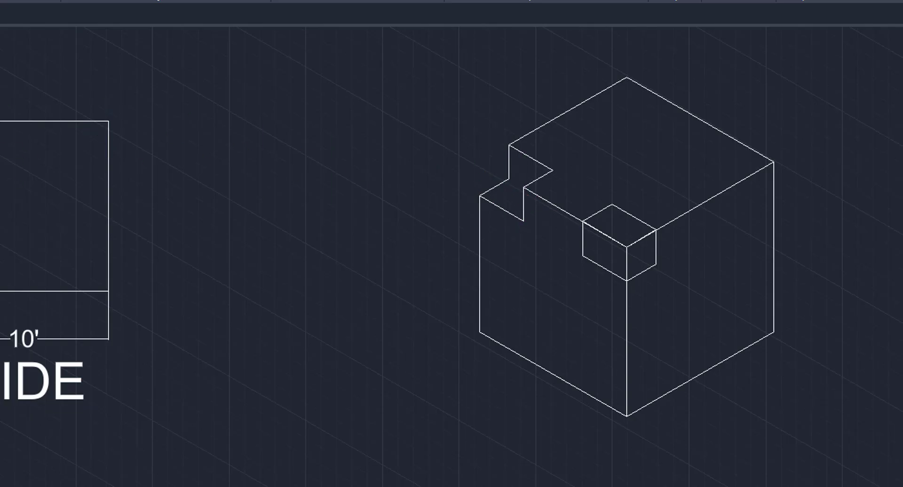
Draw the left notch's visible rear floor edge from the bottom of its rear vertical to the top of its front vertical.
key(l)
key(Return)
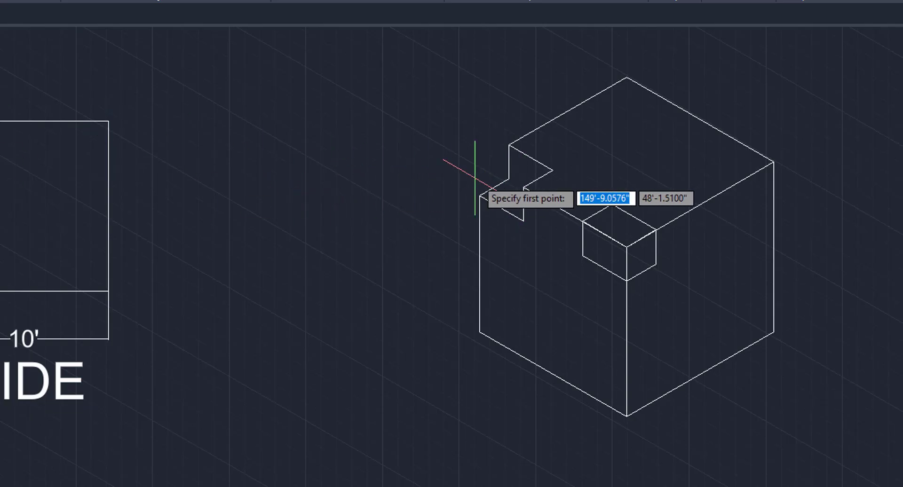
click(509, 178)
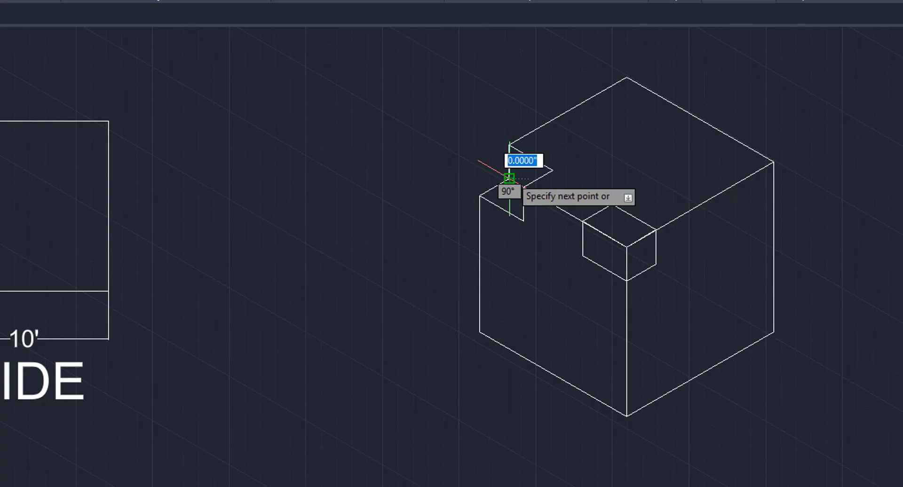
click(524, 187)
key(Return)
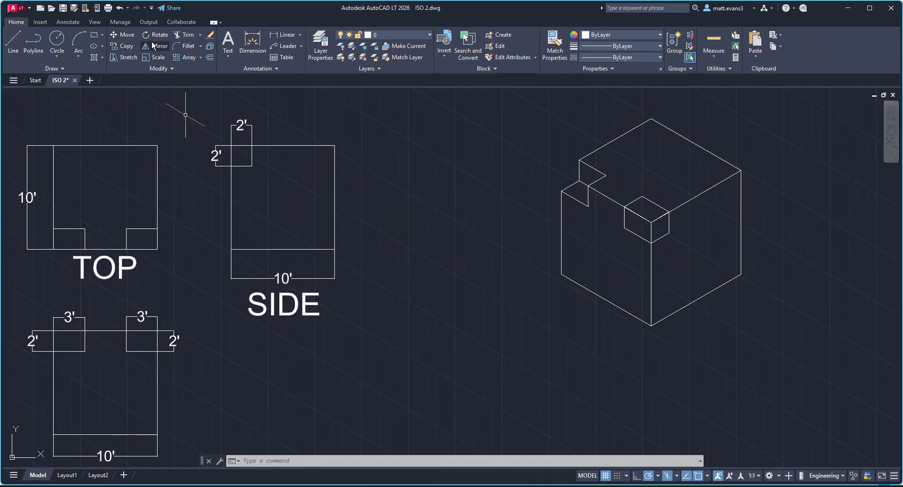
Trim the two original top edges of the cube that cross the front notch.
click(179, 36)
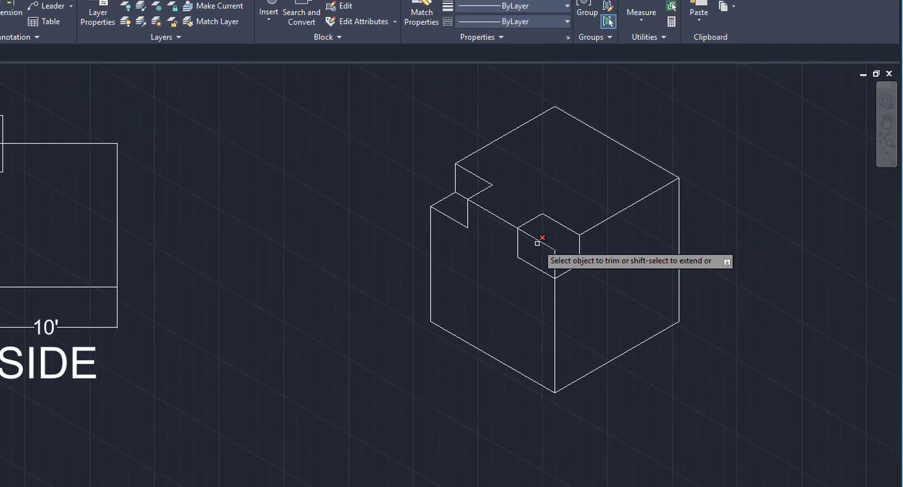
click(539, 239)
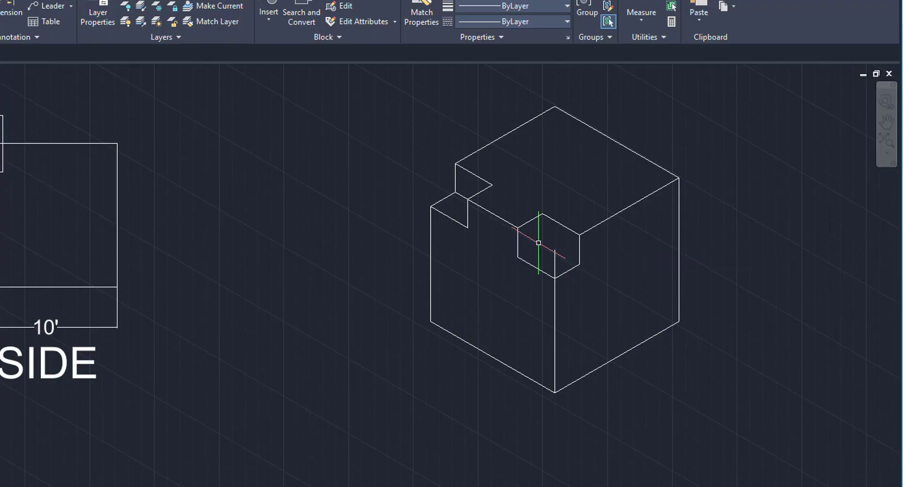
From the front notch's inner top corner, draw a line 2' straight down and 3' across to the notch's lower corner on the right face.
text(l)
key(Return)
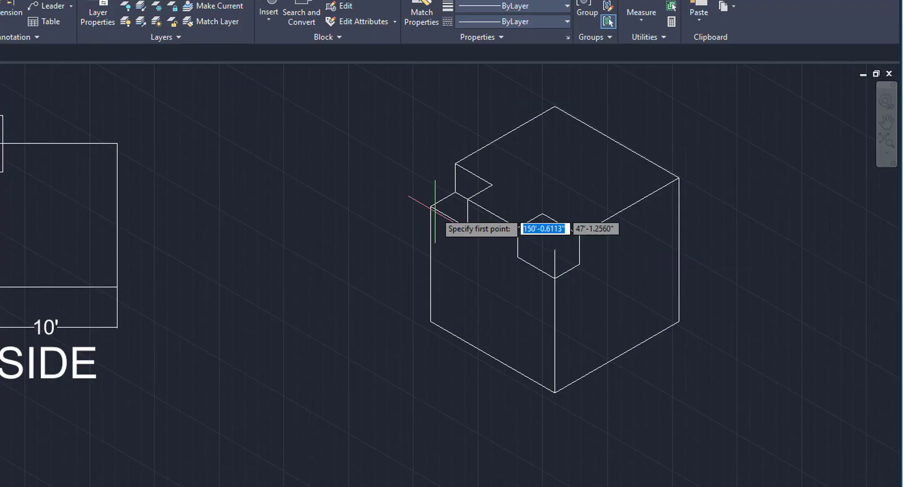
click(542, 214)
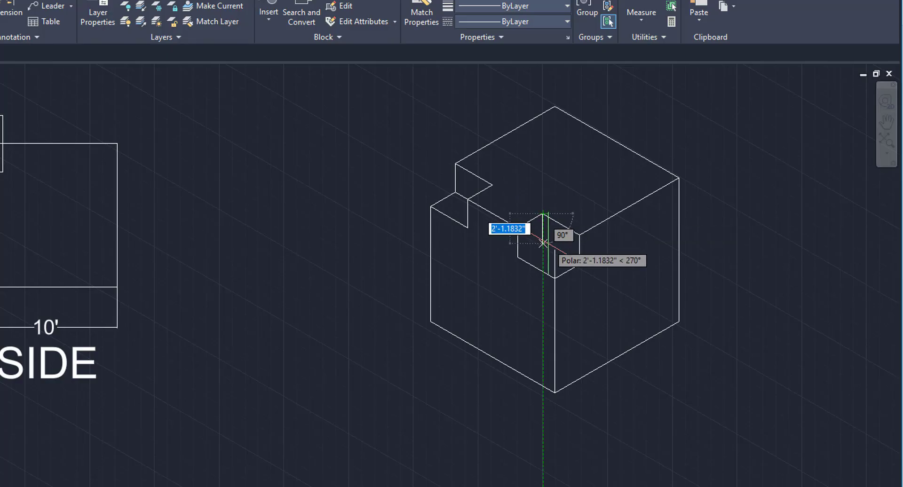
text(12)
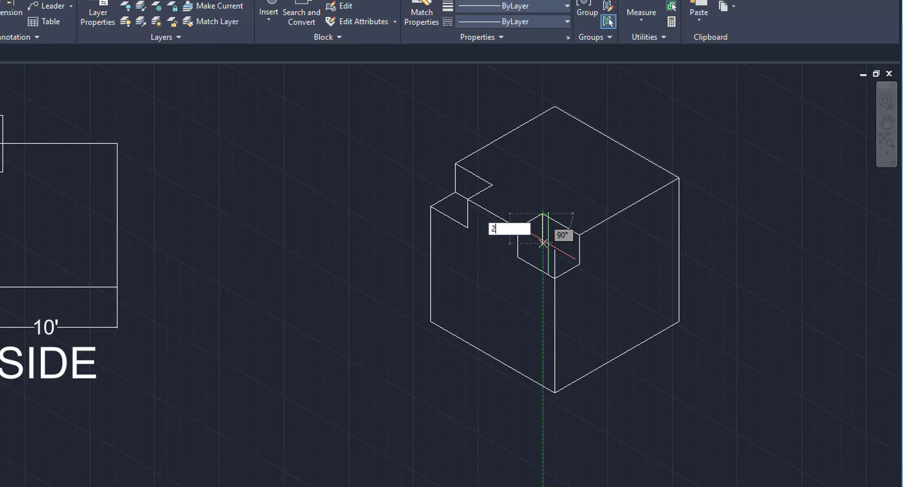
key(Return)
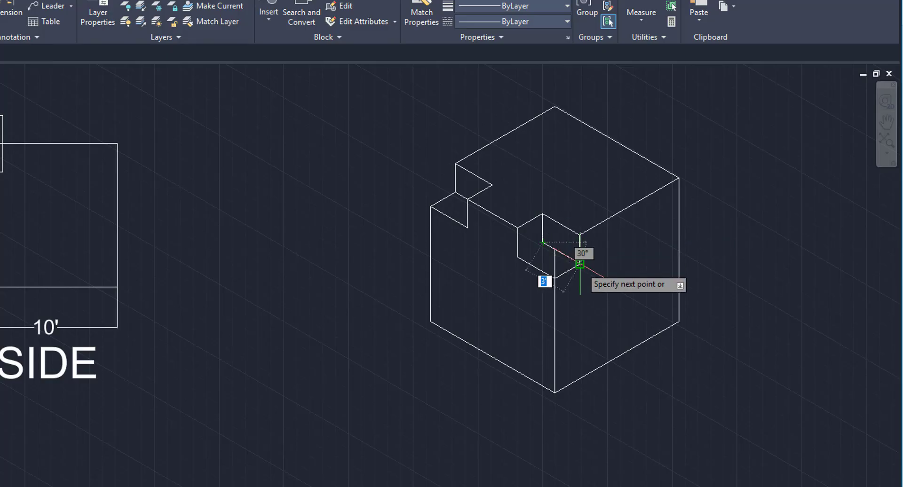
click(579, 264)
key(Escape)
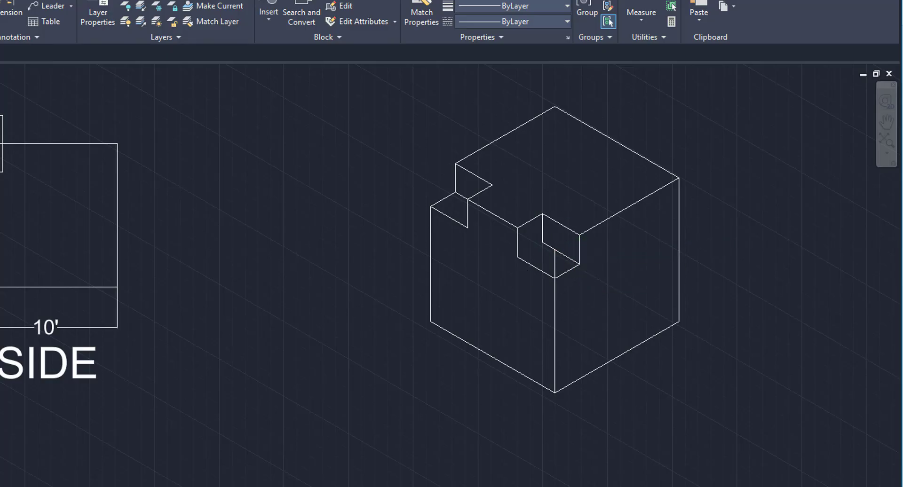
Connect the front notch's inner bottom corner to its lower corner on the left face with a line.
key(Return)
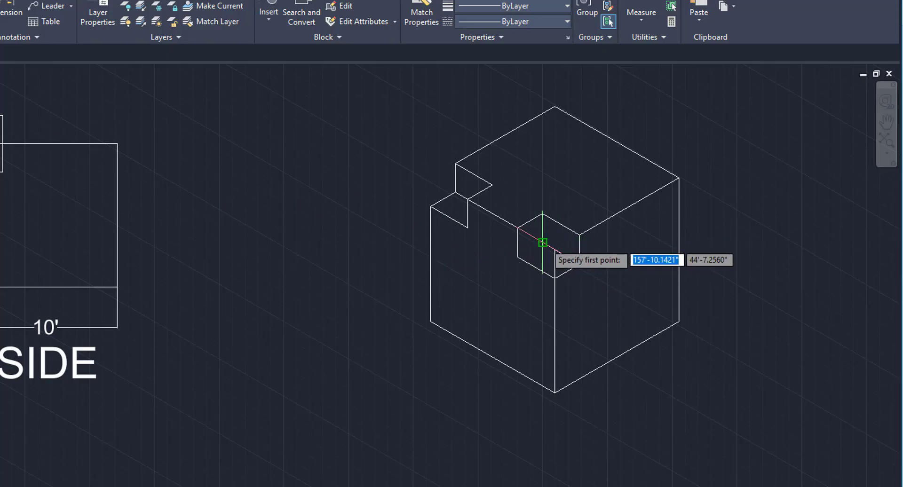
click(542, 242)
click(518, 256)
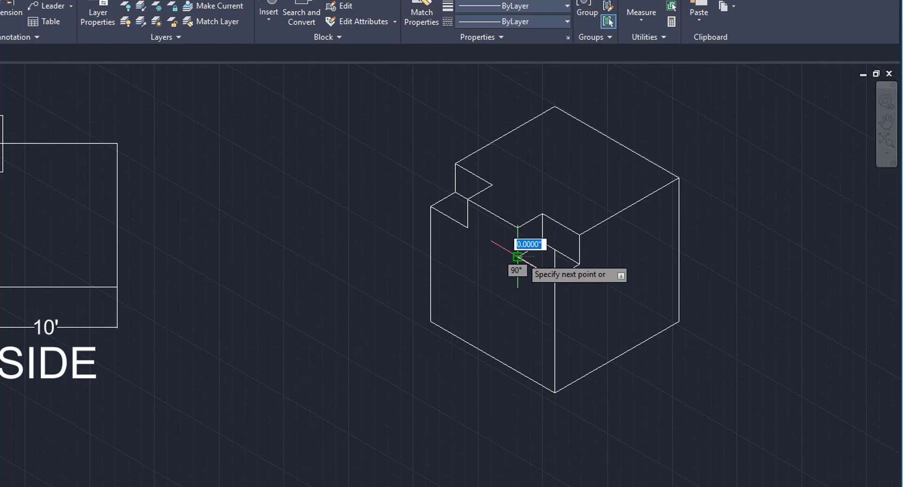
key(Escape)
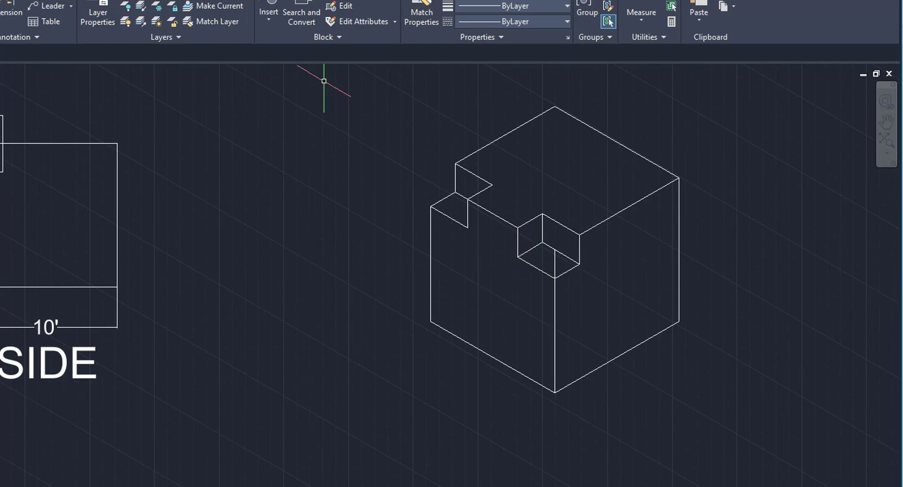
Trim the leftover piece of the cube's front vertical edge inside the front notch.
key(Return)
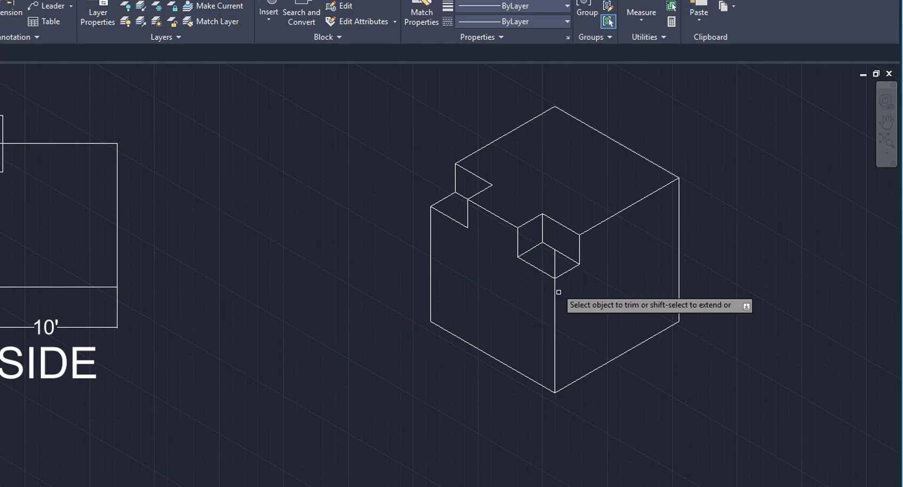
click(555, 262)
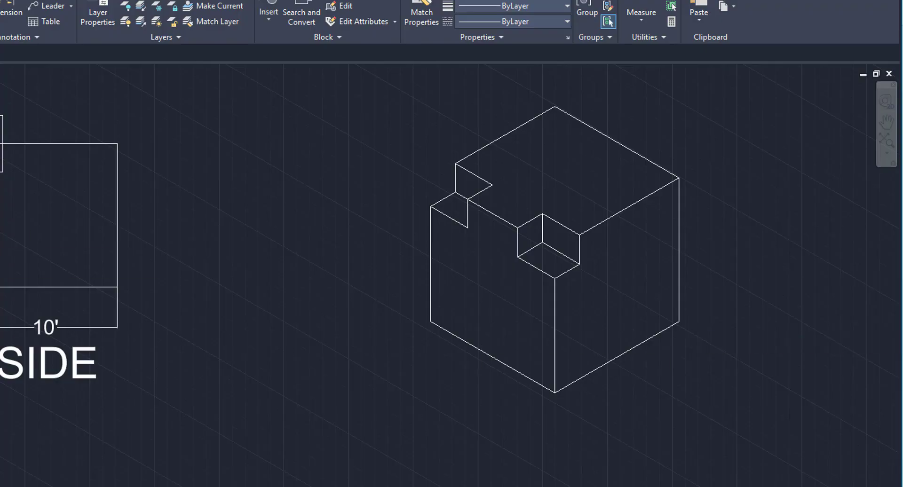
scroll(0, 208, down, 1)
middle_drag(198, 382, 409, 401)
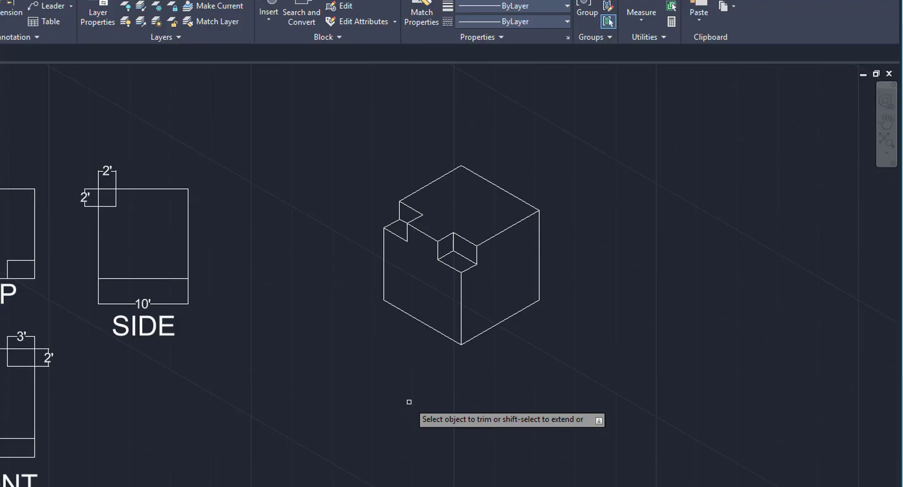
key(Escape)
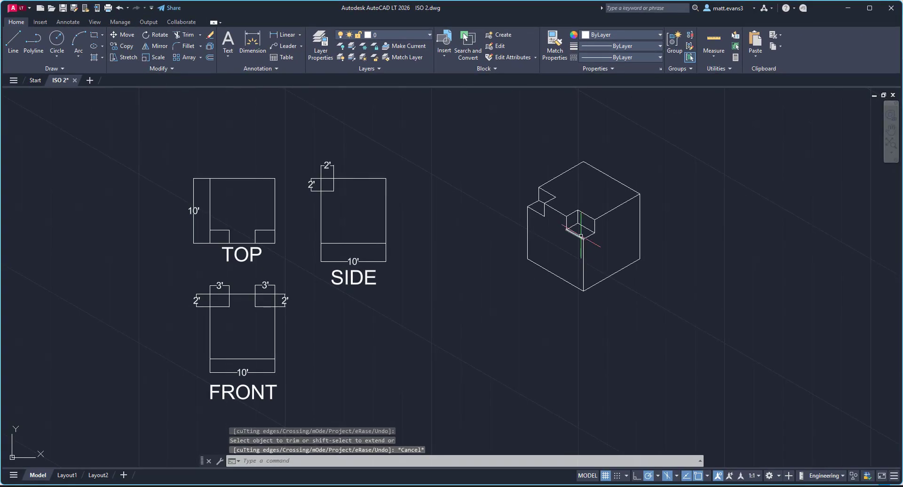